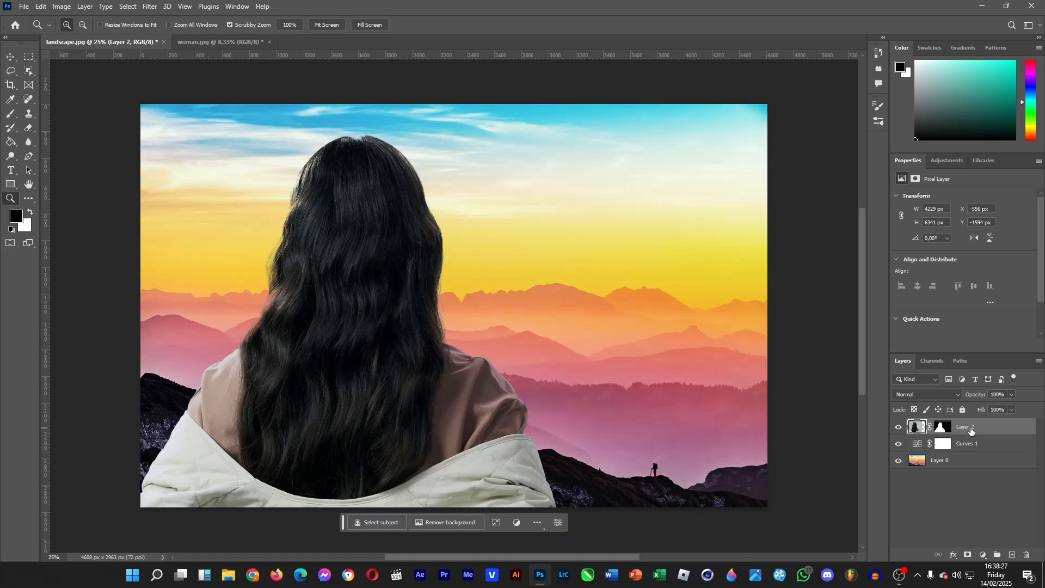
# Step: Add an Exposure adjustment clipped to Layer 2 and set its exposure to -3.33
pyautogui.click(983, 556)
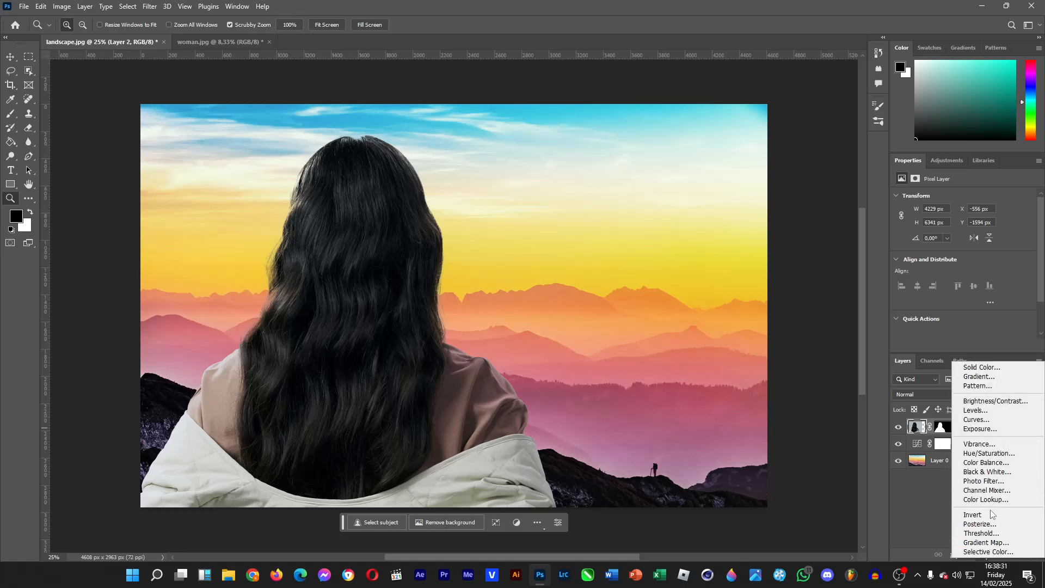
pyautogui.click(982, 430)
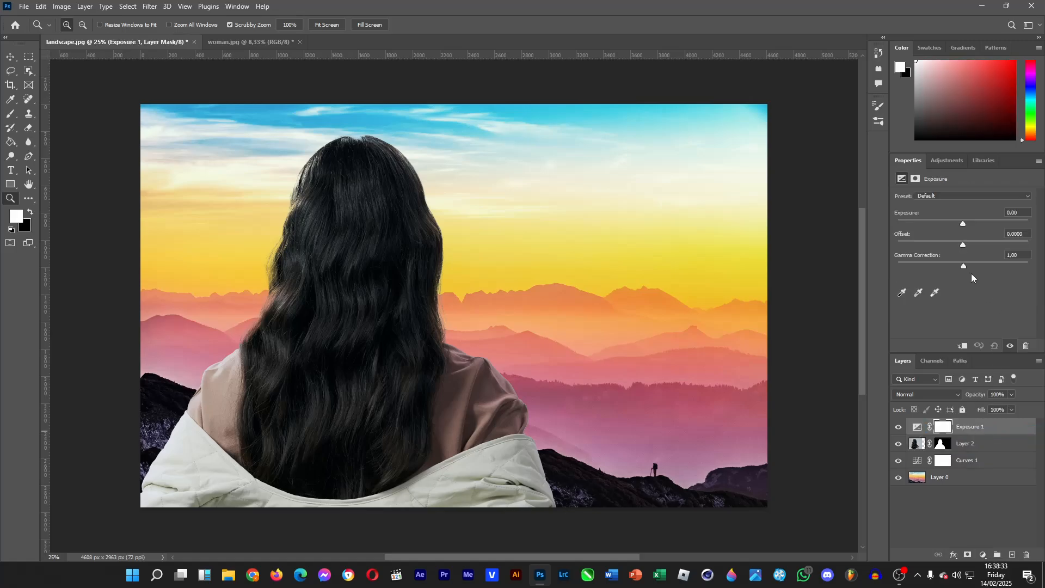
pyautogui.moveTo(965, 224); pyautogui.dragTo(954, 225)
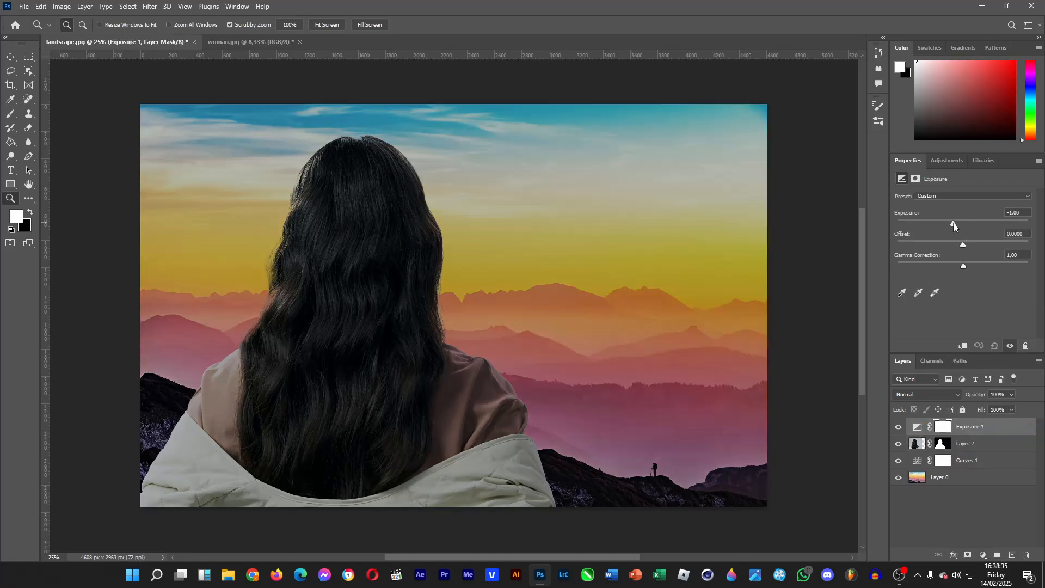
pyautogui.hotkey('ctrl', 'z')
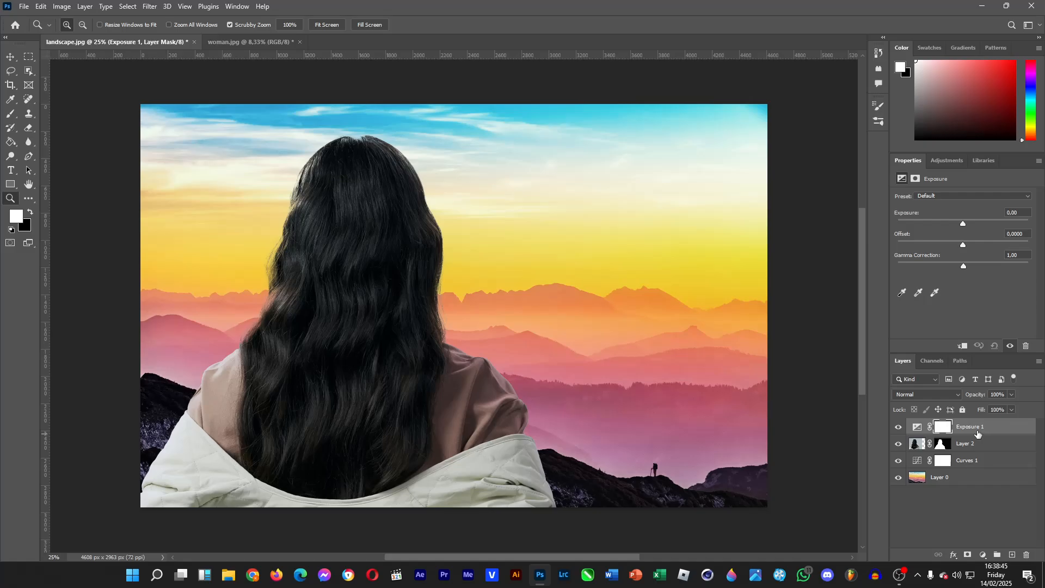
pyautogui.click(962, 346)
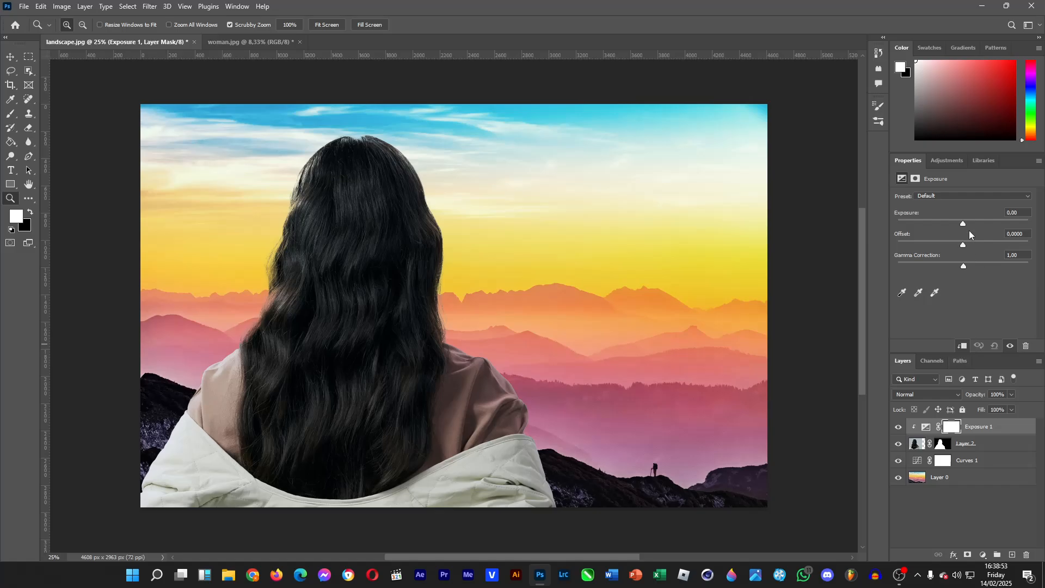
pyautogui.moveTo(962, 223); pyautogui.dragTo(934, 246)
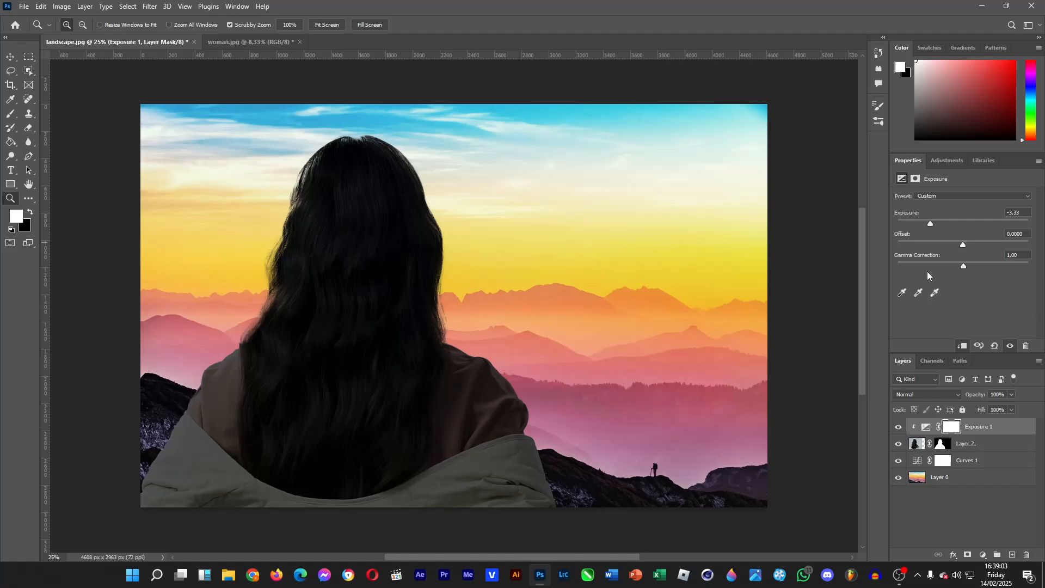
# Step: Add a Curves adjustment with a contrast S-curve and place it clipped between Exposure 1 and Layer 2
pyautogui.click(983, 558)
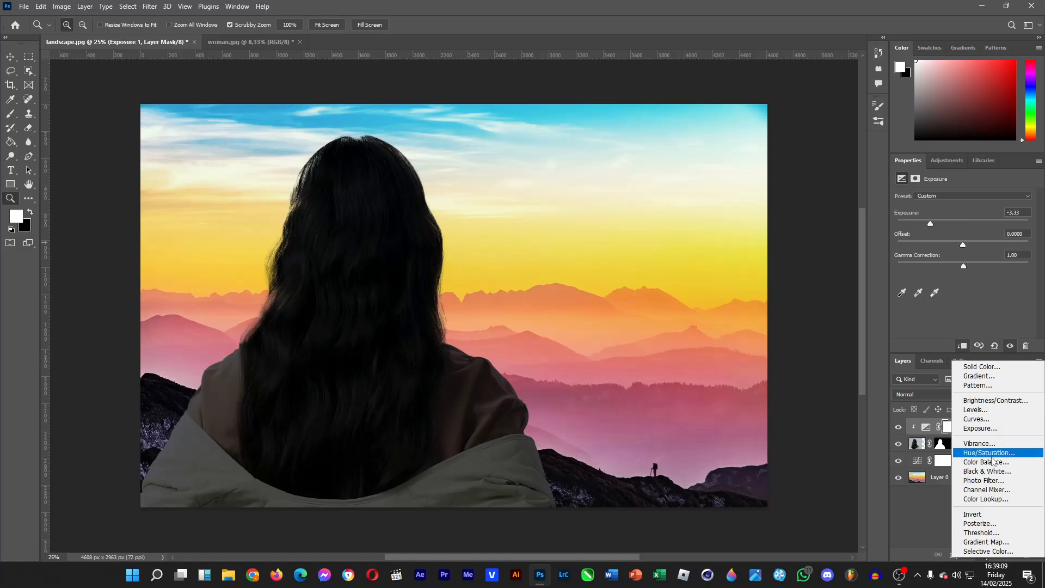
pyautogui.click(986, 424)
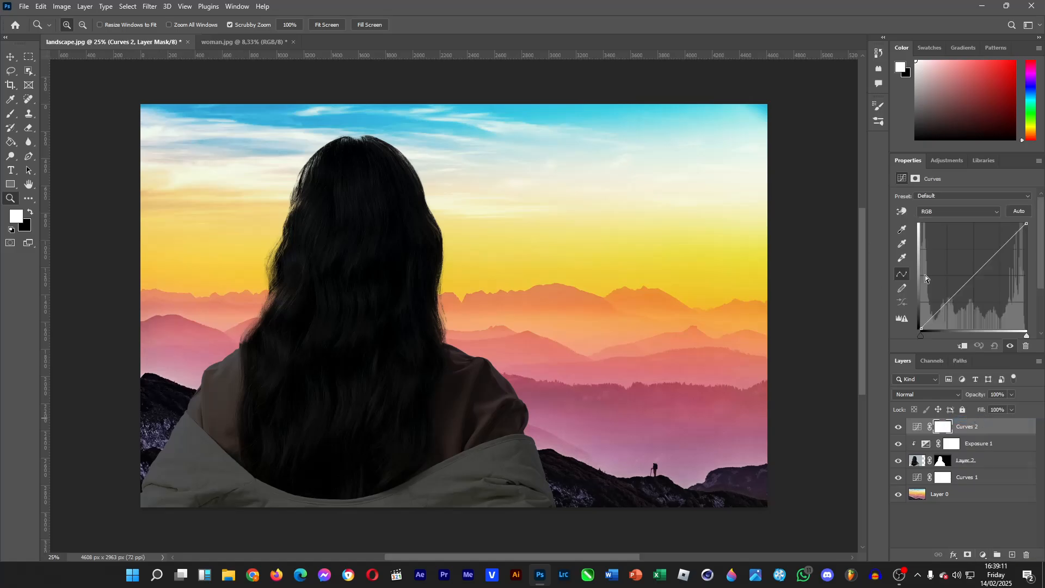
pyautogui.moveTo(953, 296); pyautogui.dragTo(953, 300)
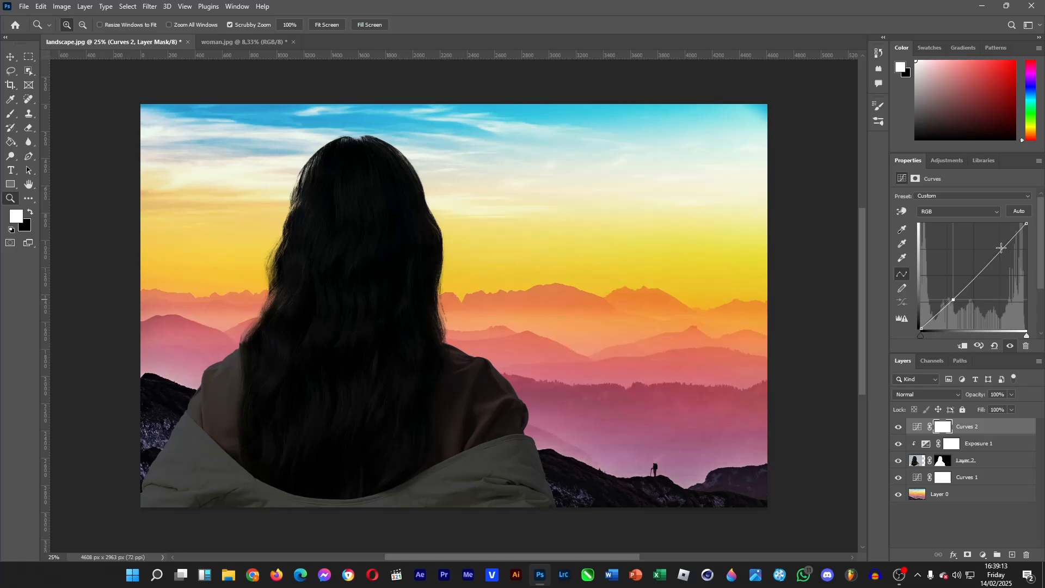
pyautogui.moveTo(1001, 247); pyautogui.dragTo(995, 244)
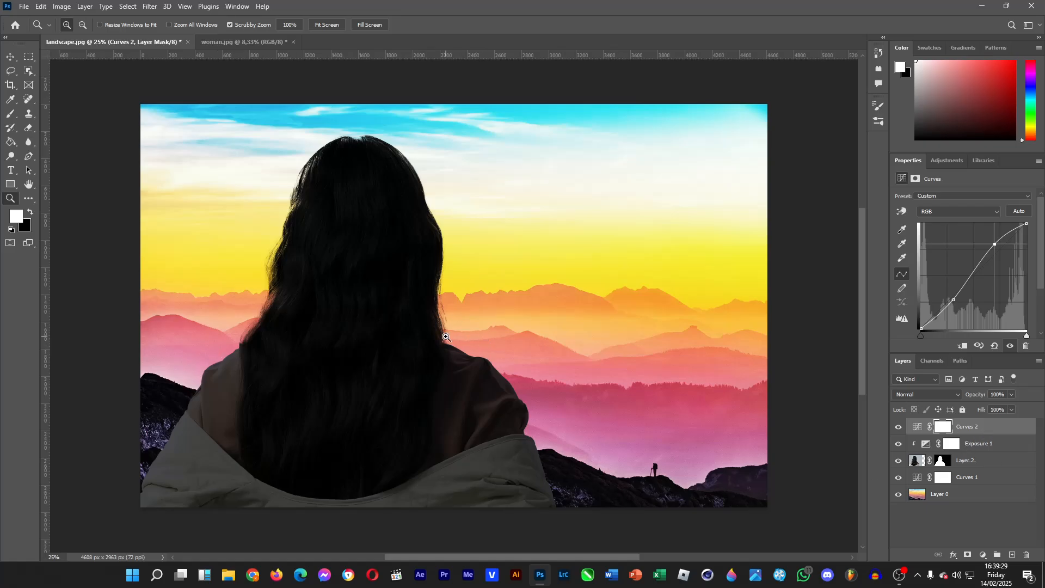
pyautogui.moveTo(967, 427); pyautogui.dragTo(979, 449)
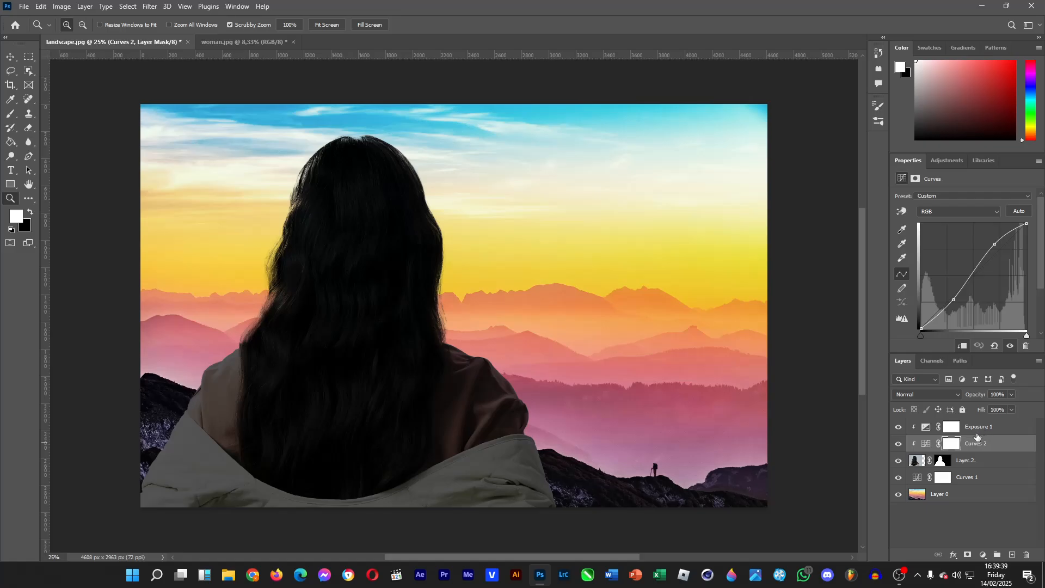
# Step: Adjust the Red channel in the clipped Curves 2 layer to give the woman a warmer tint
pyautogui.click(944, 214)
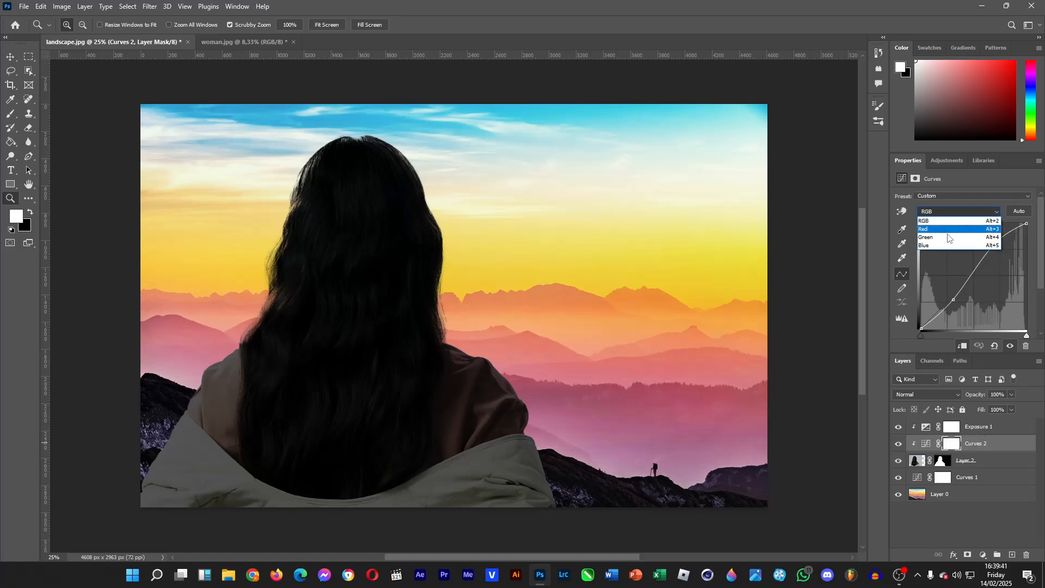
pyautogui.click(949, 234)
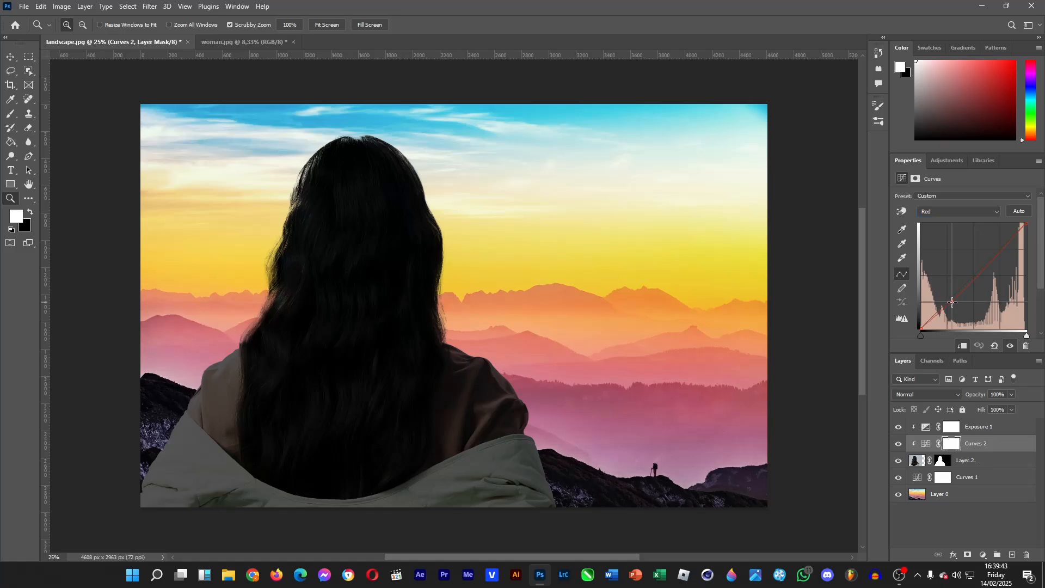
pyautogui.moveTo(952, 300); pyautogui.dragTo(947, 300)
pyautogui.click(1000, 233)
# Step: Delete the Exposure 1 and Curves 2 adjustment layers above Layer 2
pyautogui.click(982, 431)
pyautogui.press('Delete')
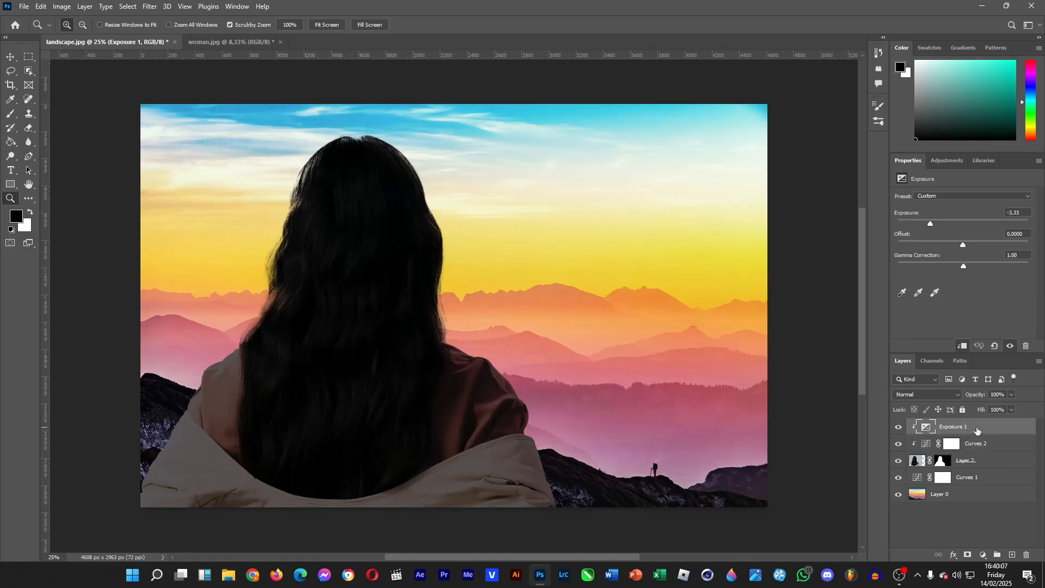
pyautogui.press('Delete')
pyautogui.press('Delete')
pyautogui.press('Delete')
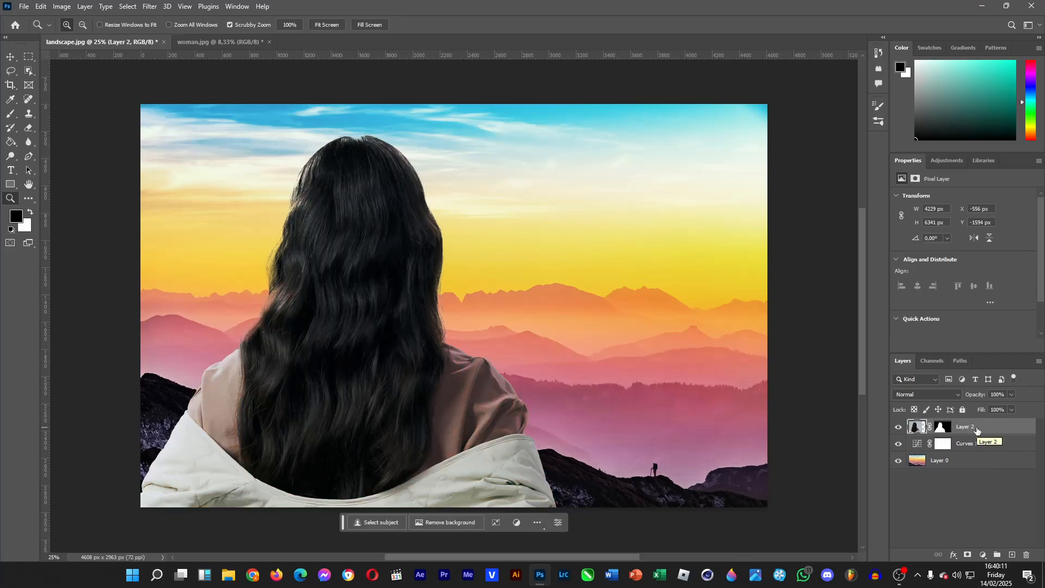
# Step: Convert Layer 2 to a smart object and open its contents for editing
pyautogui.rightClick(977, 431)
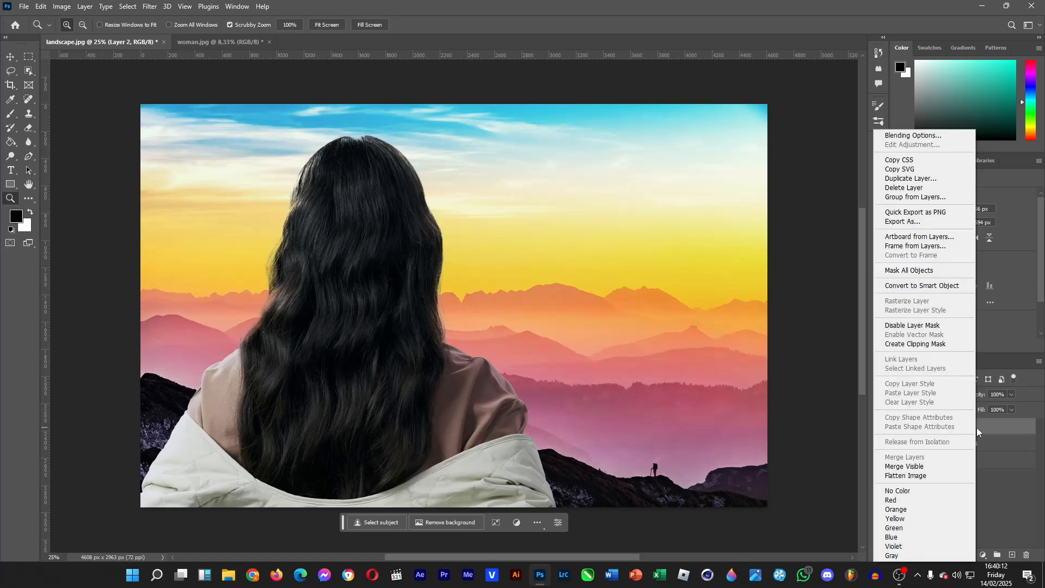
pyautogui.click(909, 286)
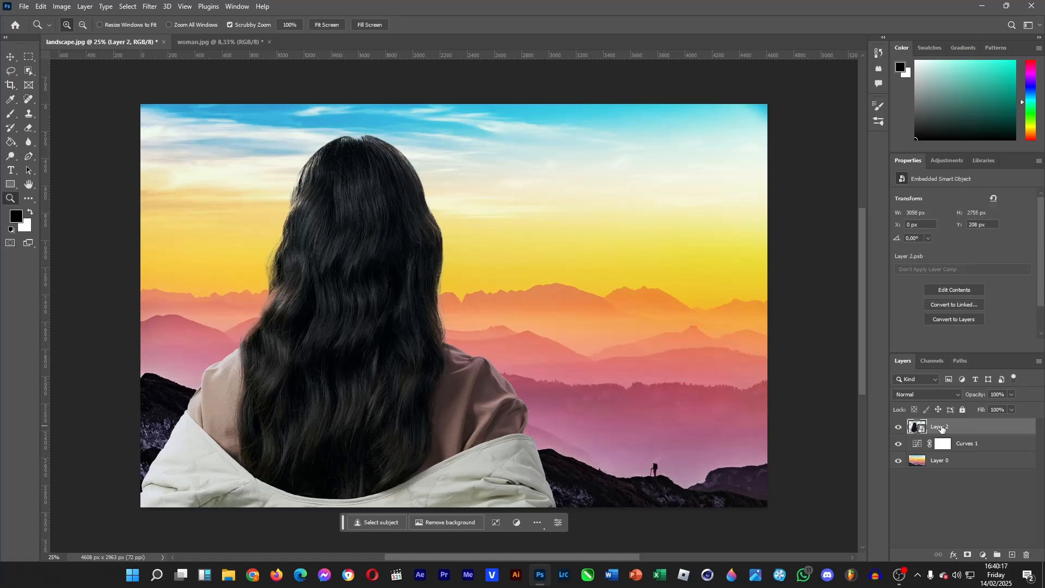
pyautogui.doubleClick(914, 427)
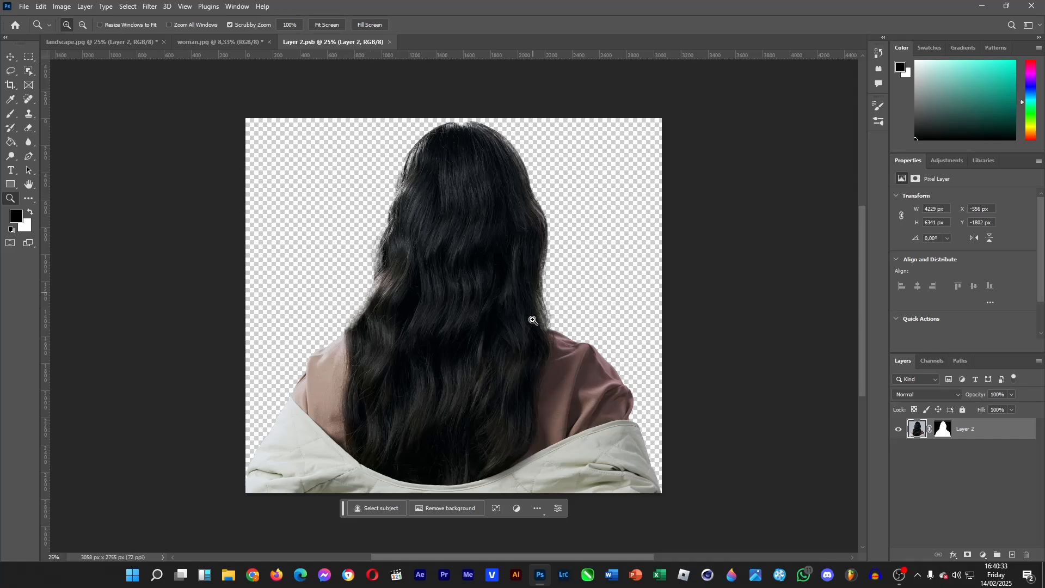
# Step: Add a Curves adjustment above the woman in the smart object and shape its RGB curve into a contrast S-curve
pyautogui.click(983, 555)
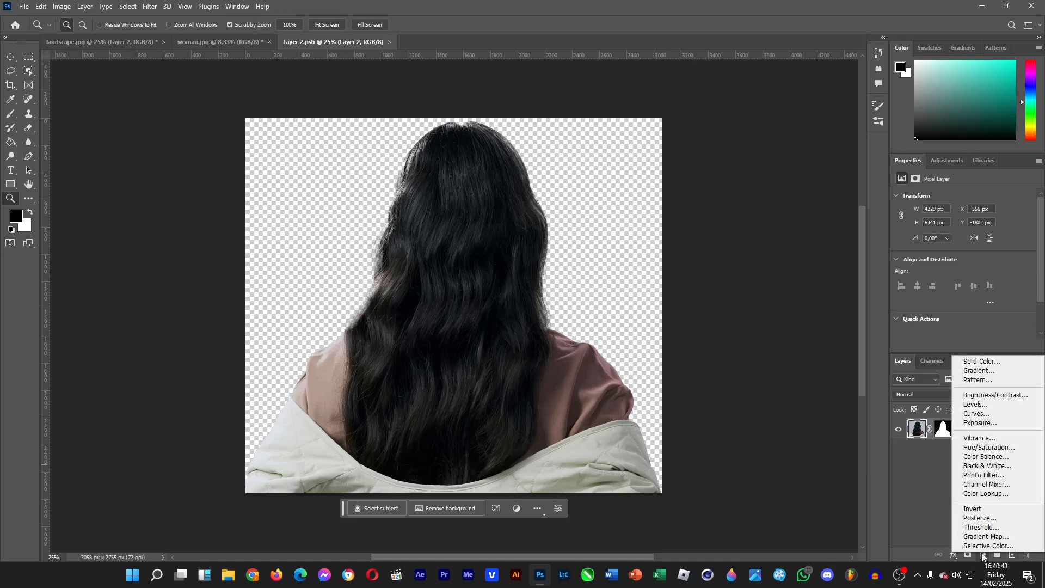
pyautogui.click(981, 415)
pyautogui.moveTo(952, 297); pyautogui.dragTo(953, 300)
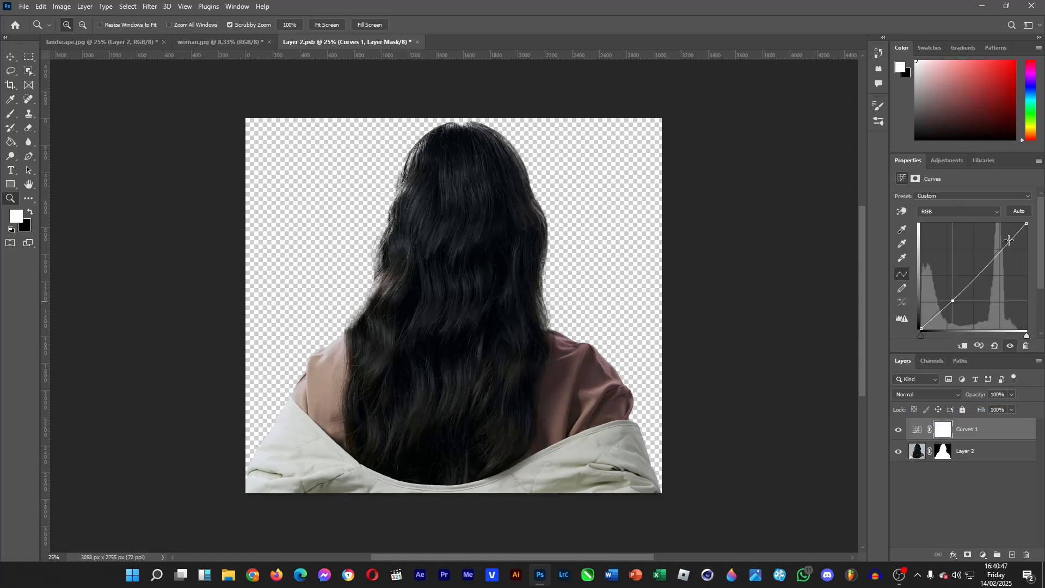
pyautogui.moveTo(1001, 249); pyautogui.dragTo(1003, 241)
pyautogui.click(973, 214)
pyautogui.click(972, 213)
pyautogui.moveTo(952, 297); pyautogui.dragTo(954, 307)
pyautogui.moveTo(1003, 241); pyautogui.dragTo(1000, 239)
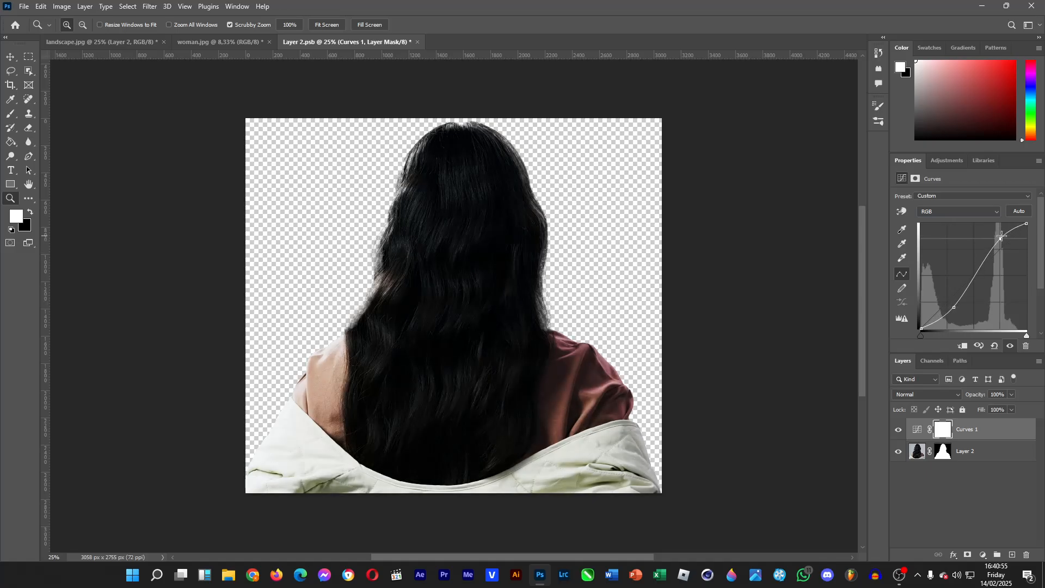
# Step: Raise the highlights of the Red channel in the smart object's Curves adjustment
pyautogui.click(972, 214)
pyautogui.click(958, 233)
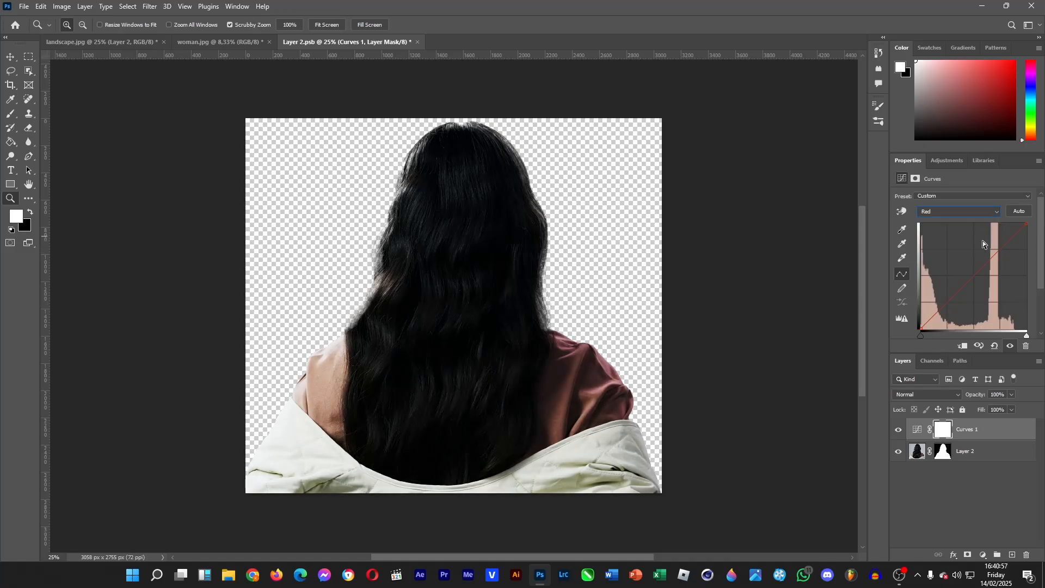
pyautogui.moveTo(1002, 247); pyautogui.dragTo(1002, 241)
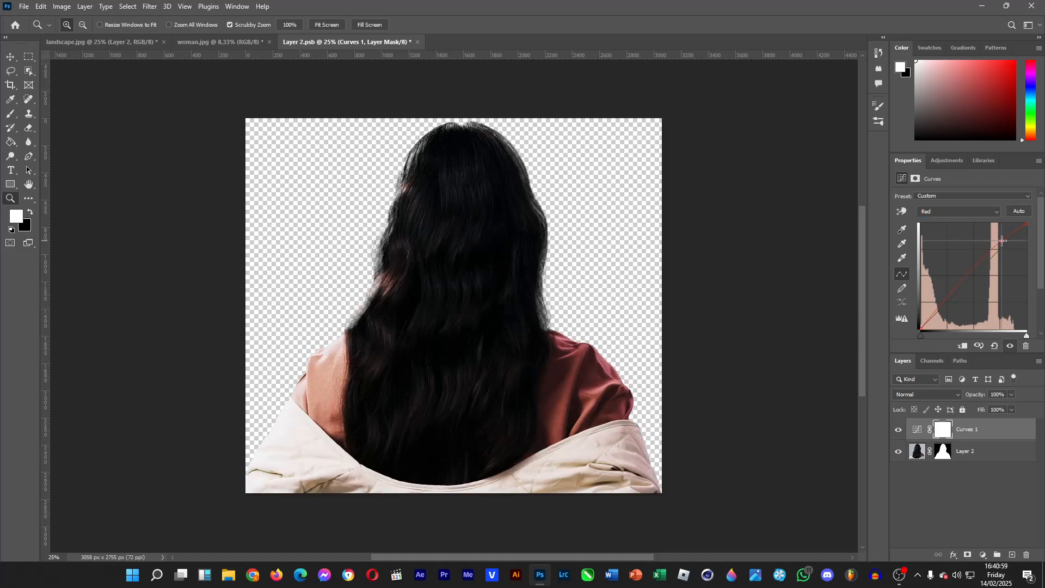
# Step: Add an Exposure adjustment above Curves 1 in the smart object and set its exposure to -1.16
pyautogui.click(985, 557)
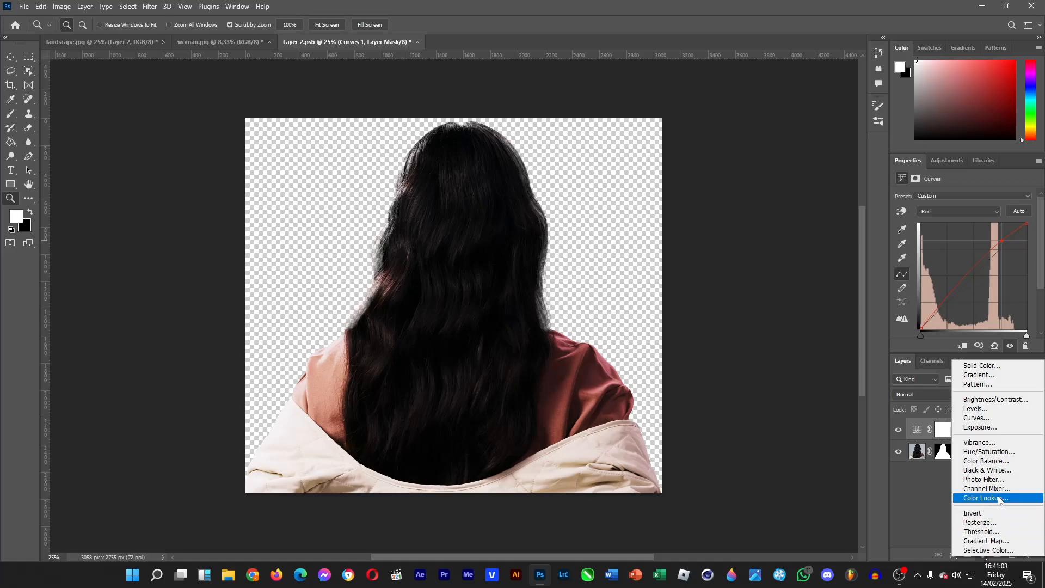
pyautogui.click(980, 427)
pyautogui.moveTo(959, 219); pyautogui.dragTo(963, 245)
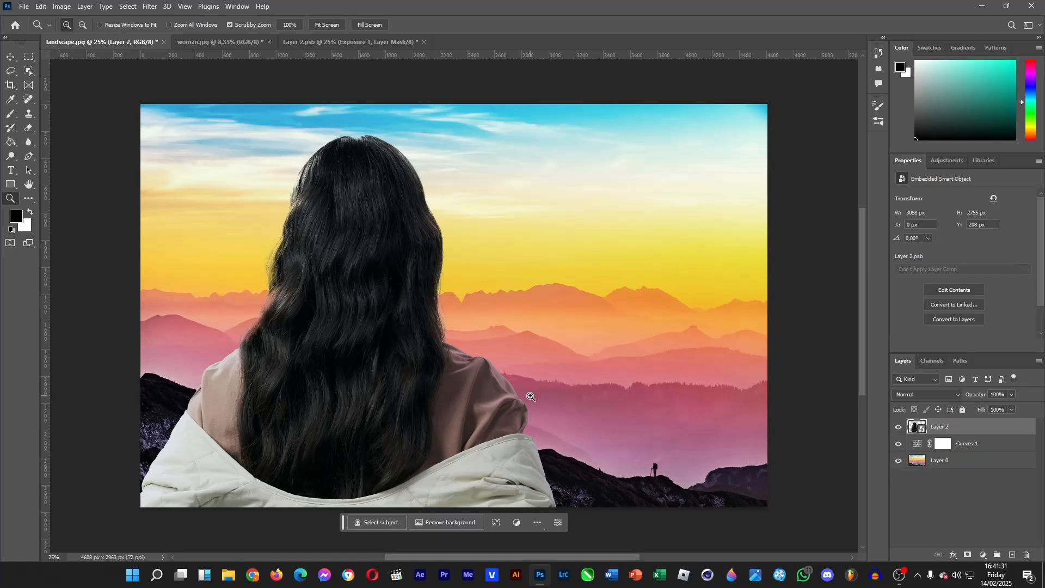
# Step: Save the smart object file Layer 2.psb and return to landscape.jpg
pyautogui.click(352, 41)
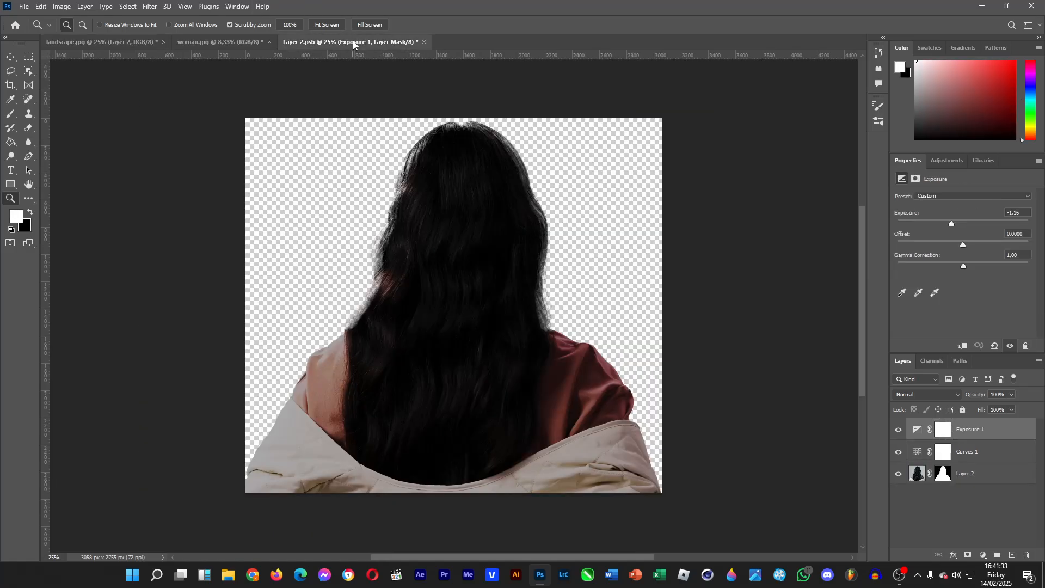
pyautogui.hotkey('ctrl', 's')
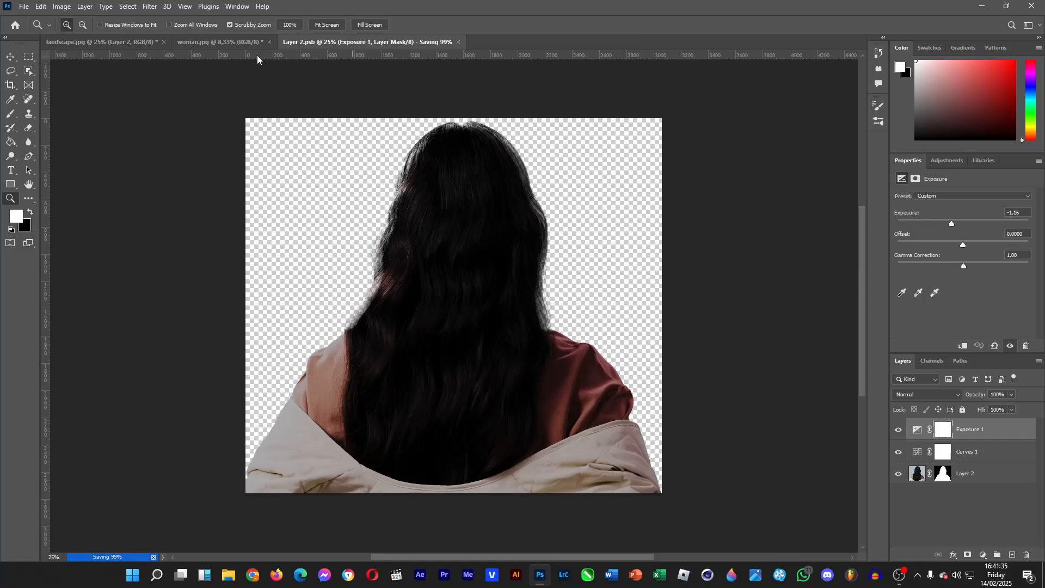
pyautogui.click(91, 44)
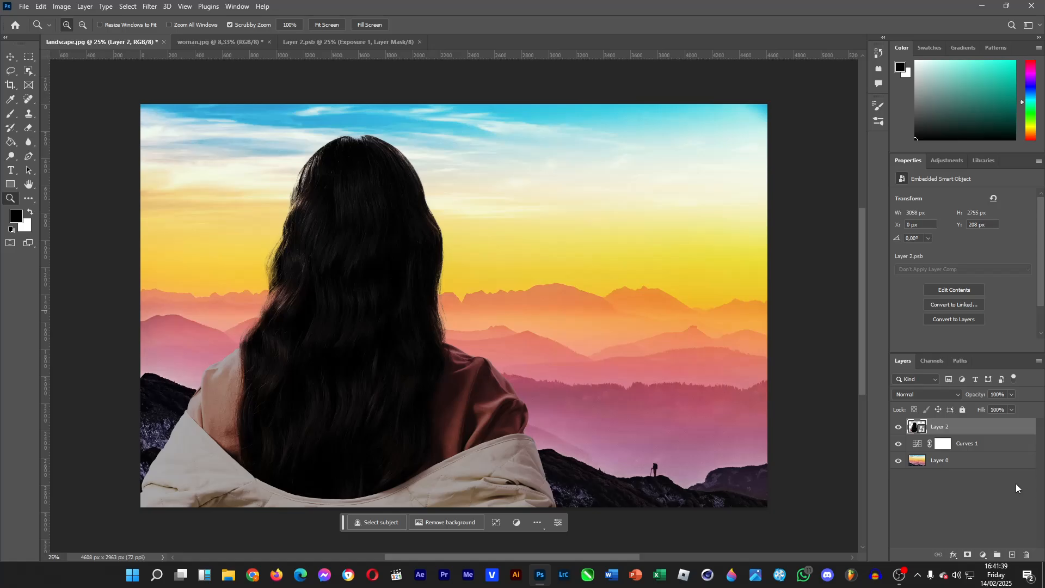